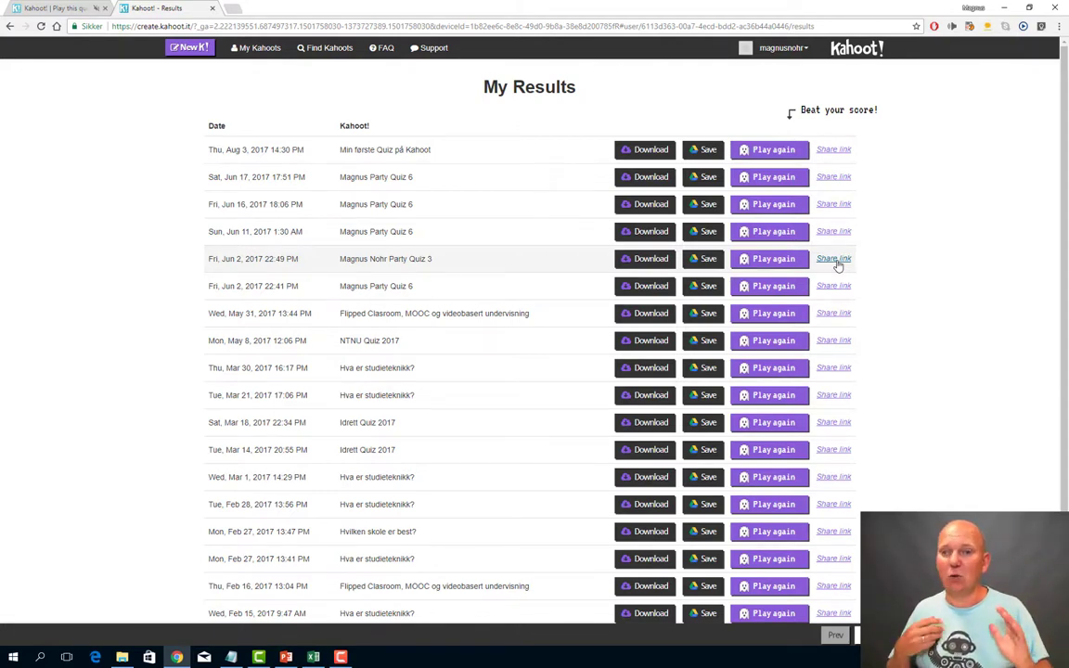
Step: Return to the finished Kahoot game and save its results as a direct spreadsheet download
{"action": "key", "text": "ctrl+shift+Tab"}
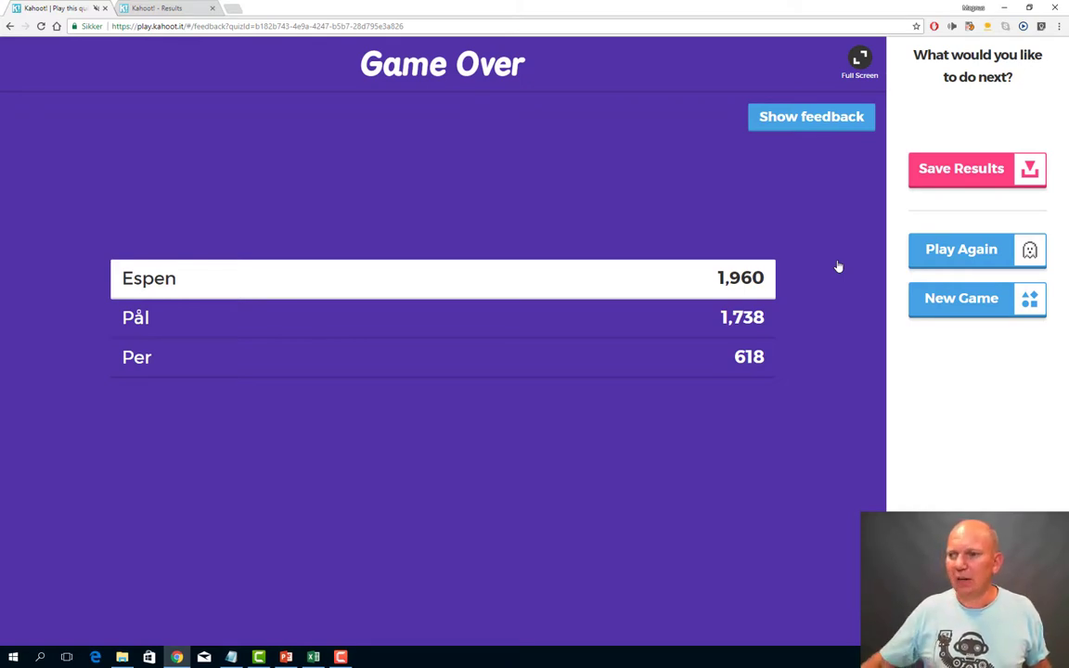
{"action": "left_click", "coordinate": [974, 178]}
{"action": "left_click", "coordinate": [975, 177]}
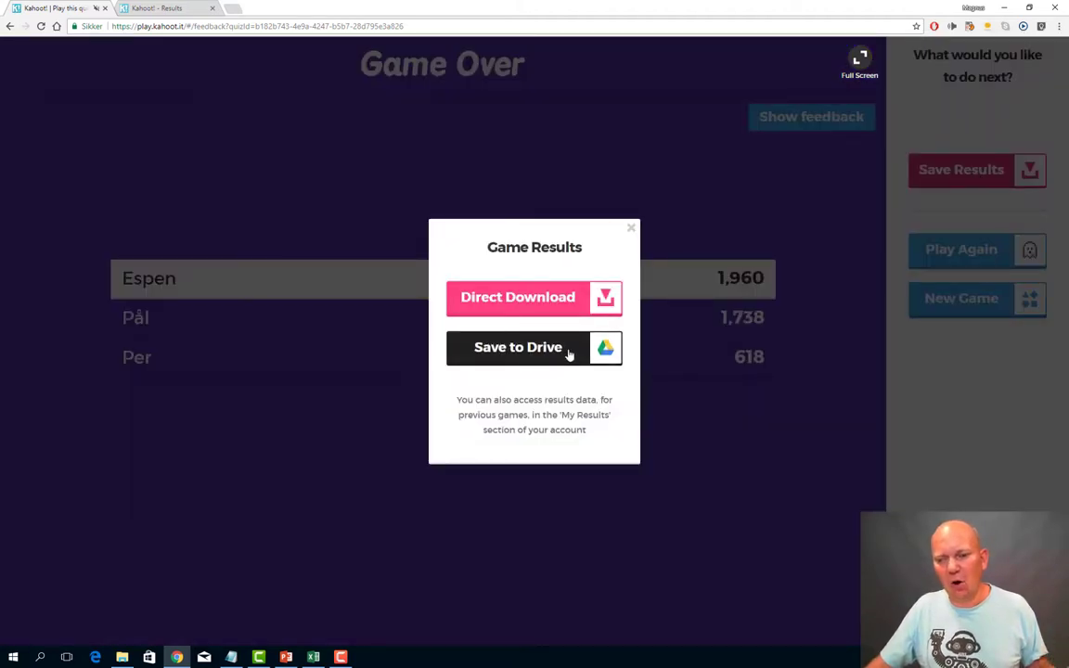
{"action": "left_click", "coordinate": [588, 303]}
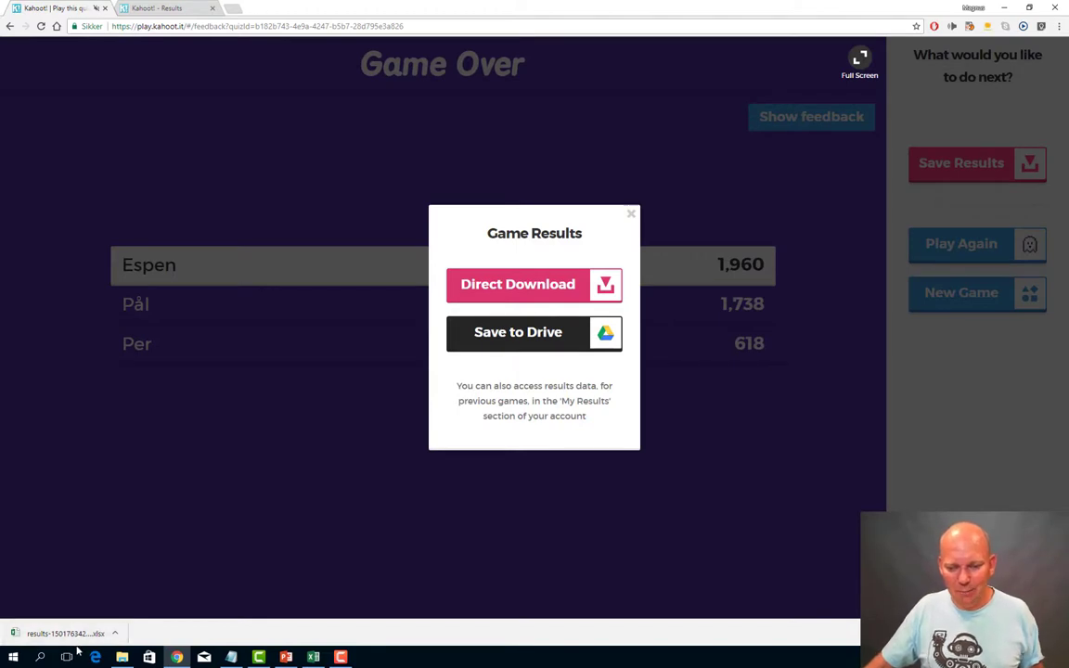
Step: Switch to Excel and examine the player and question entries in the overview of the "Hva er studieteknikk?" results
{"action": "left_click", "coordinate": [312, 658]}
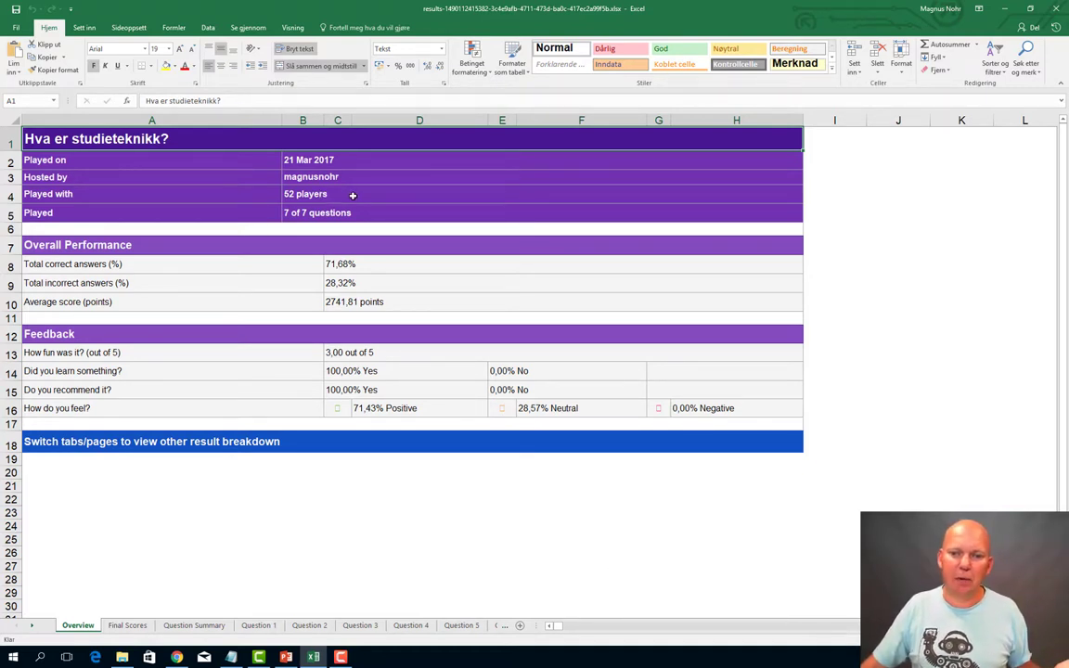
{"action": "left_click", "coordinate": [305, 195]}
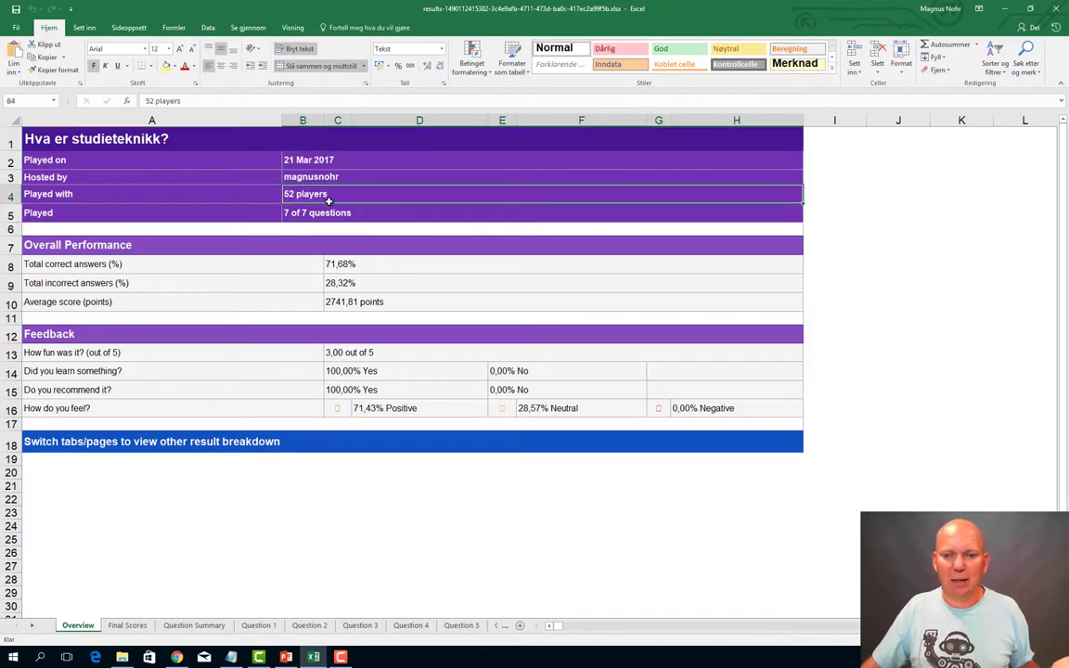
{"action": "left_click", "coordinate": [363, 215]}
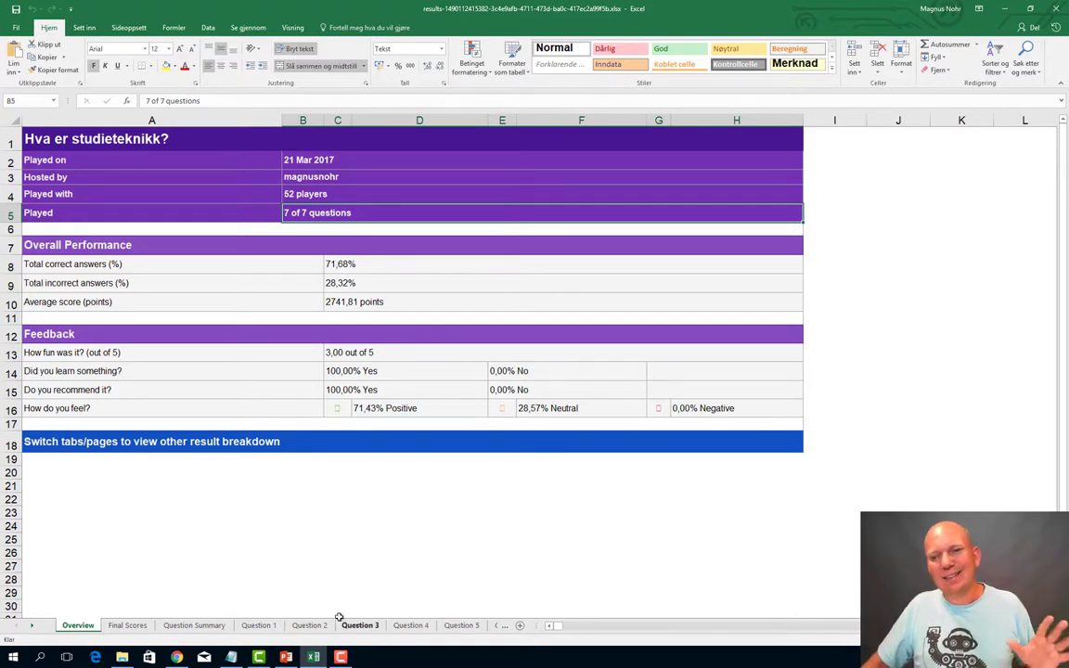
{"action": "left_click_drag", "start_coordinate": [155, 616], "coordinate": [230, 634]}
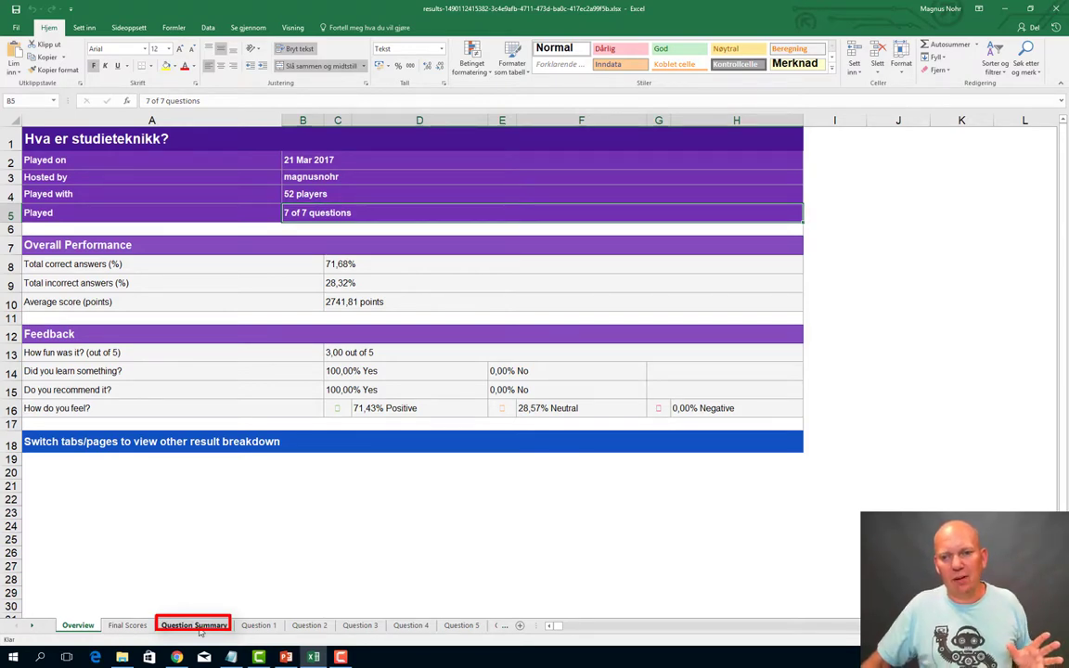
Step: Open the Question Summary sheet and view it at 40% so that all question columns fit on screen
{"action": "left_click", "coordinate": [199, 629]}
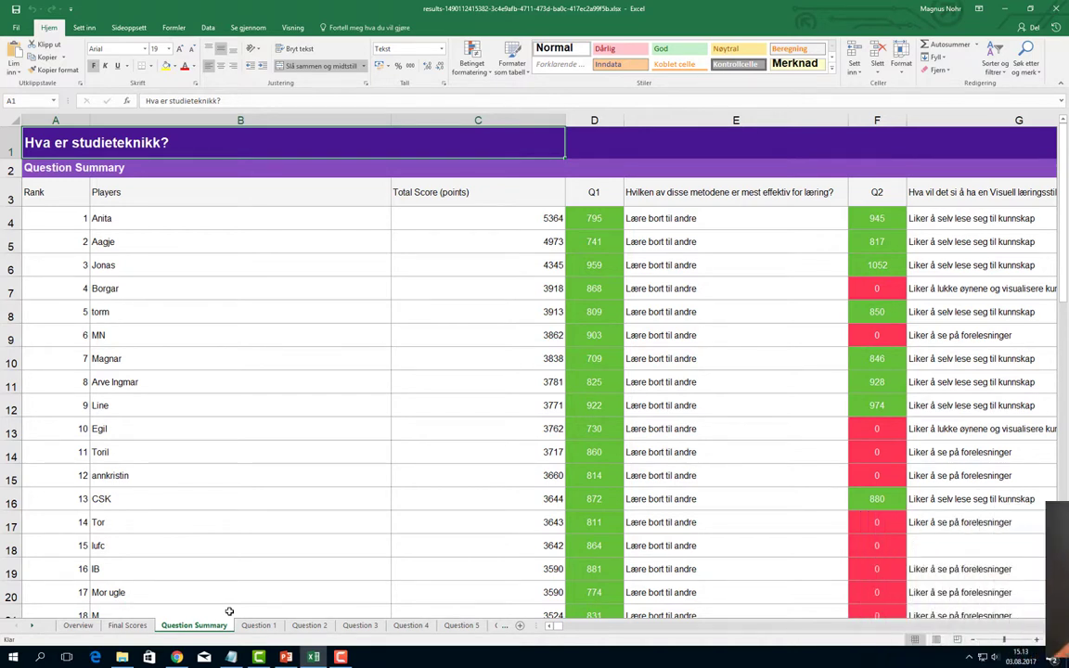
{"action": "left_click", "coordinate": [973, 640]}
{"action": "left_click", "coordinate": [972, 641]}
{"action": "left_click", "coordinate": [972, 640]}
{"action": "left_click", "coordinate": [973, 641]}
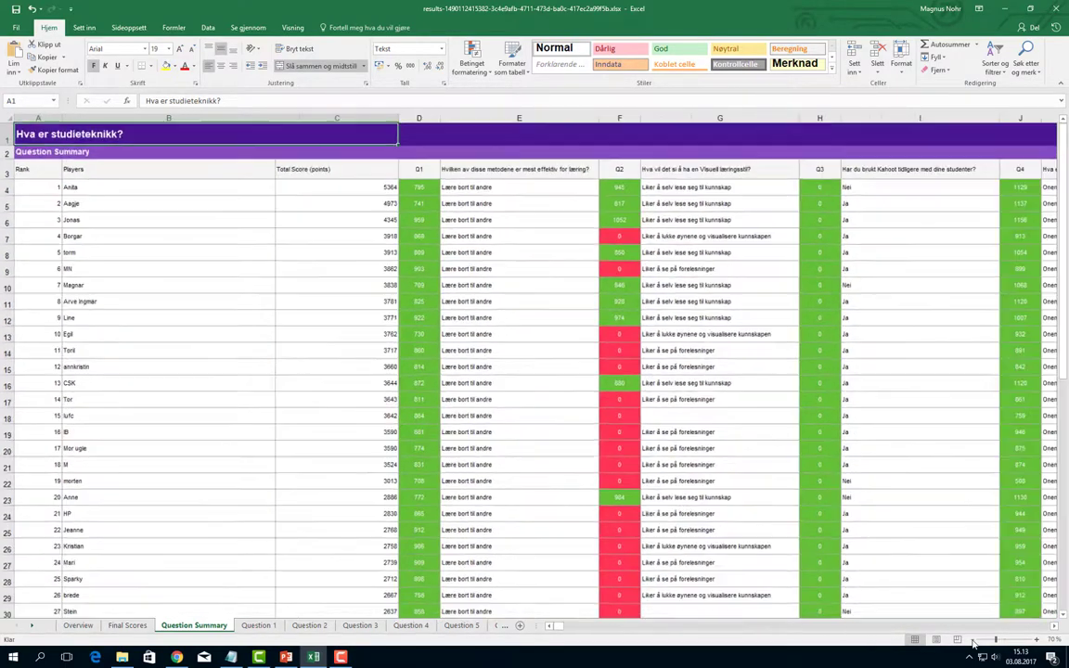
{"action": "left_click", "coordinate": [973, 640]}
{"action": "left_click", "coordinate": [973, 640]}
{"action": "left_click", "coordinate": [973, 641]}
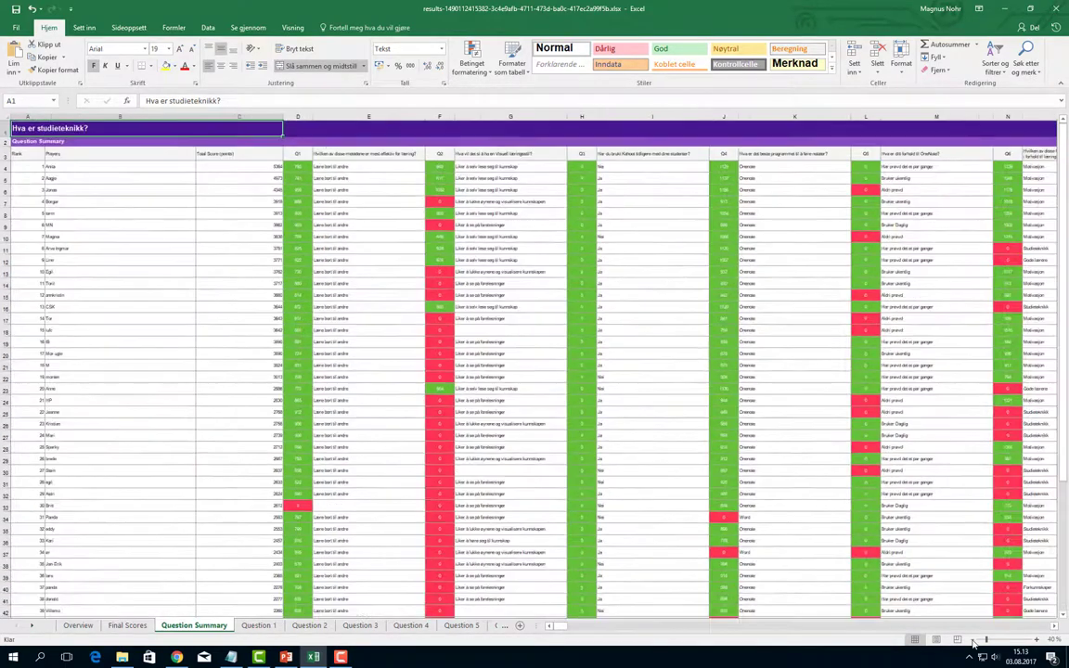
{"action": "left_click", "coordinate": [973, 641]}
{"action": "left_click", "coordinate": [973, 641]}
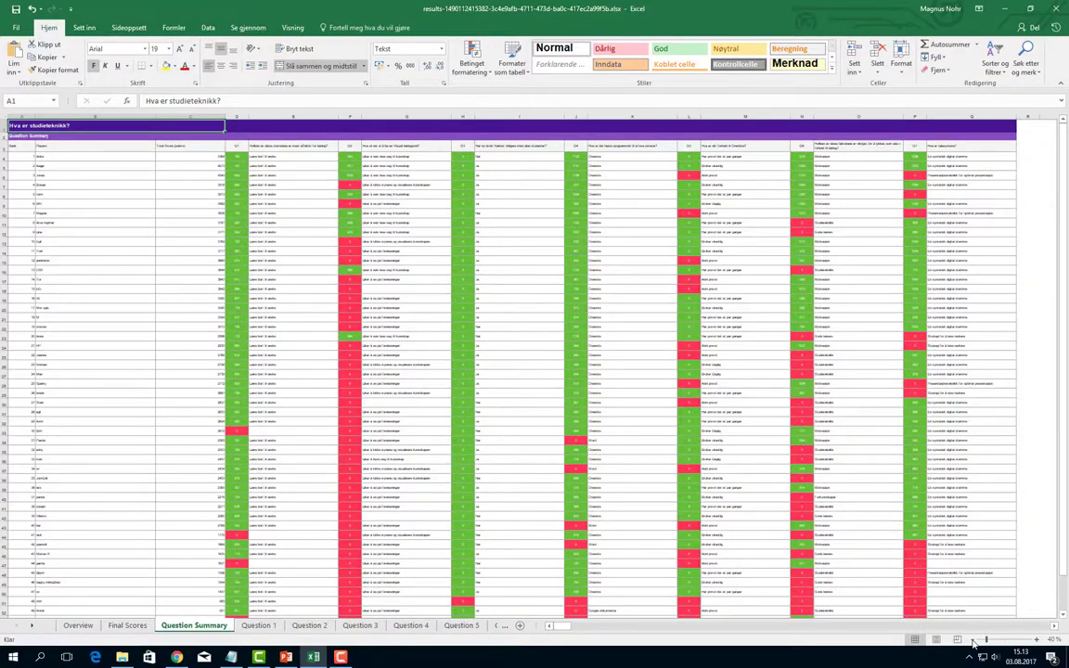
{"action": "left_click", "coordinate": [973, 640]}
{"action": "left_click", "coordinate": [972, 640]}
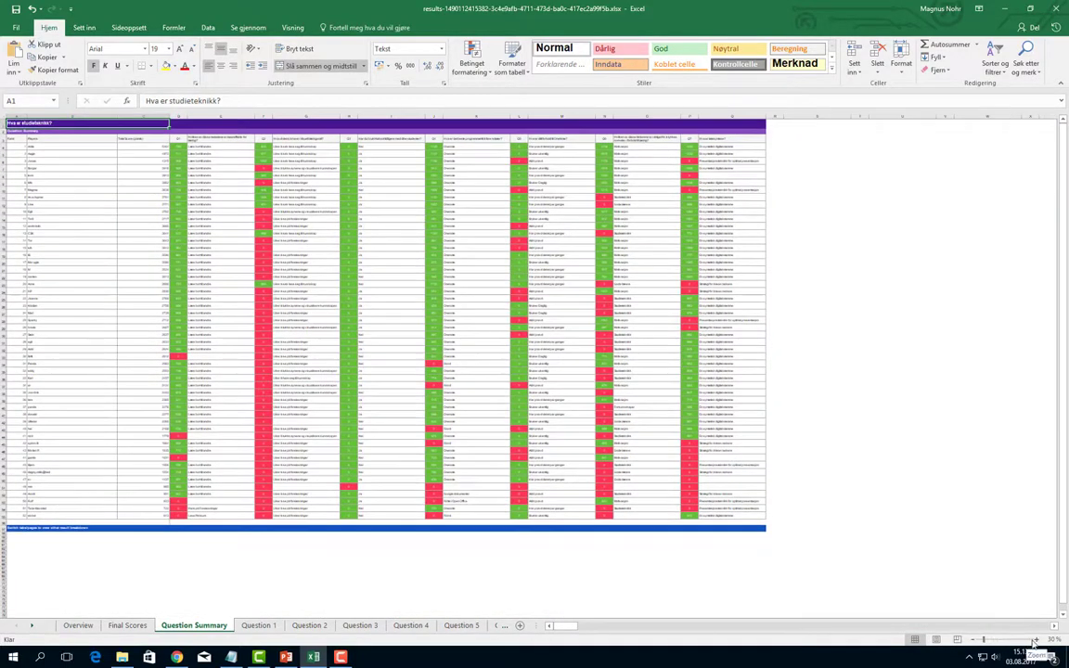
{"action": "left_click", "coordinate": [1036, 642]}
{"action": "left_click", "coordinate": [1036, 641]}
{"action": "left_click", "coordinate": [1036, 641]}
{"action": "left_click", "coordinate": [1036, 641]}
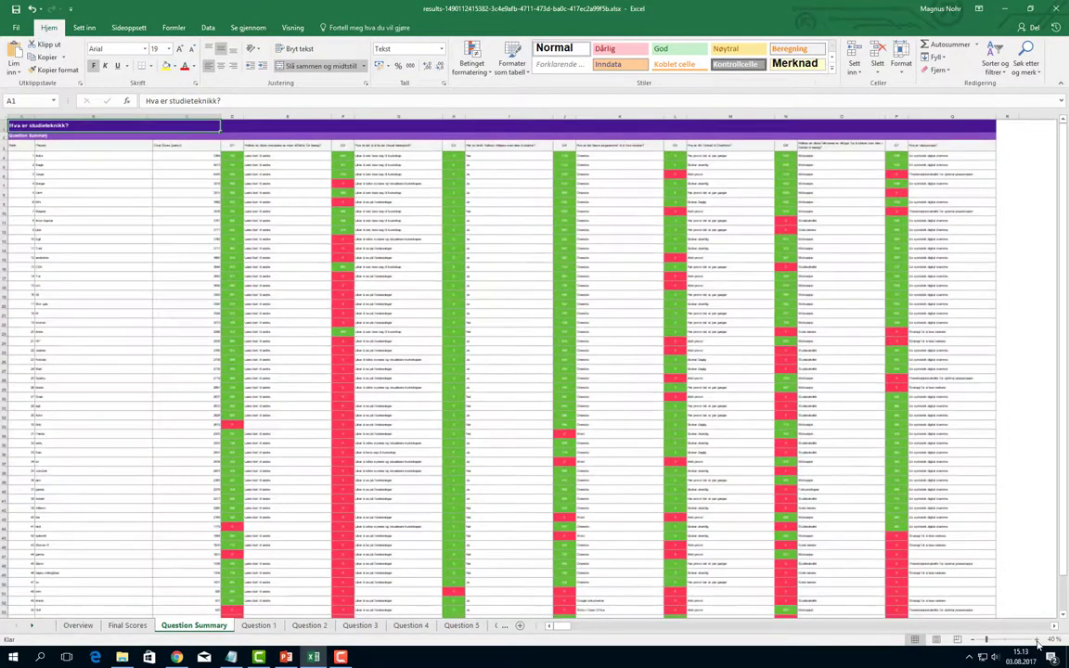
{"action": "left_click", "coordinate": [1036, 641]}
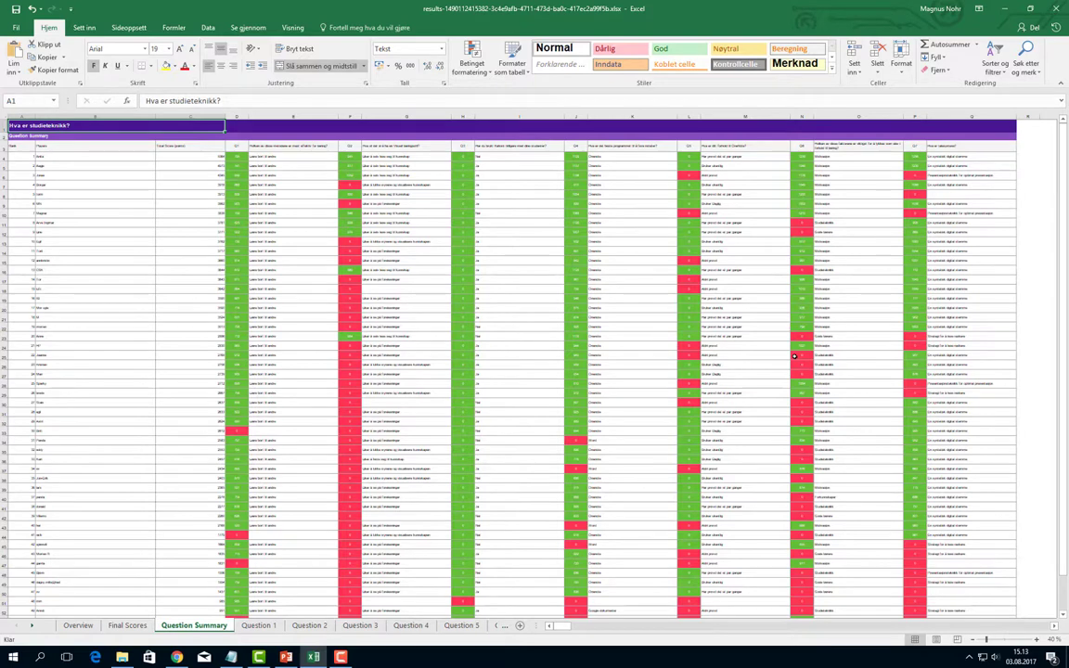
Step: Compare the correct and incorrect answers in the Q1, Q3, Q2 and Q4 columns of the question summary
{"action": "mouse_move", "coordinate": [207, 137]}
{"action": "left_mouse_down"}
{"action": "mouse_move", "coordinate": [206, 506]}
{"action": "mouse_move", "coordinate": [293, 203]}
{"action": "left_mouse_up"}
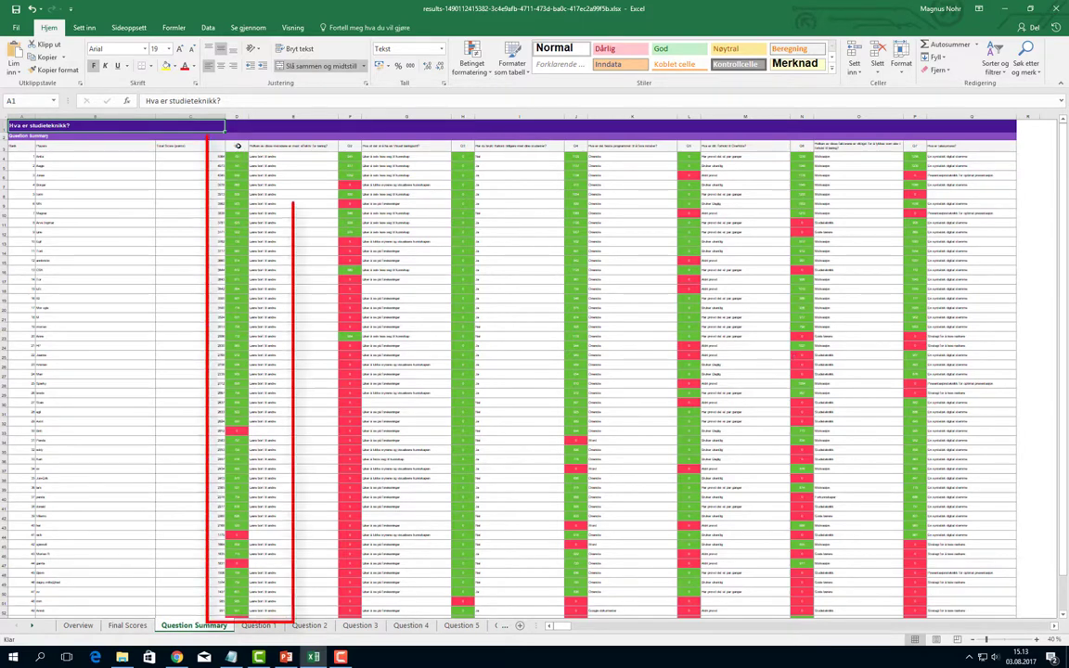
{"action": "left_click", "coordinate": [238, 122]}
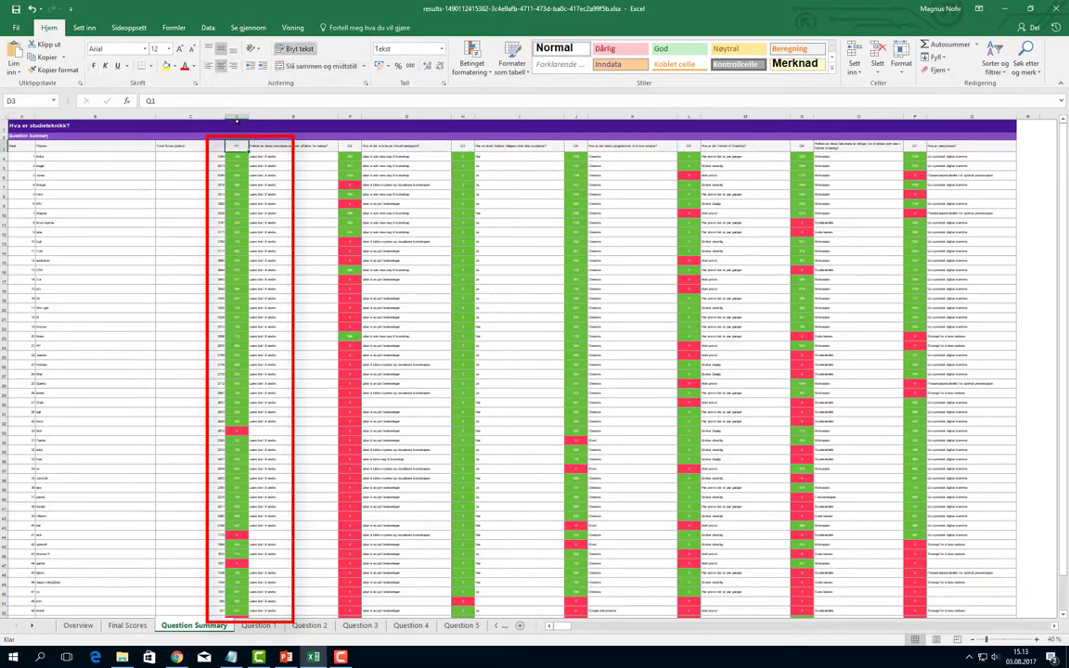
{"action": "left_click", "coordinate": [237, 119]}
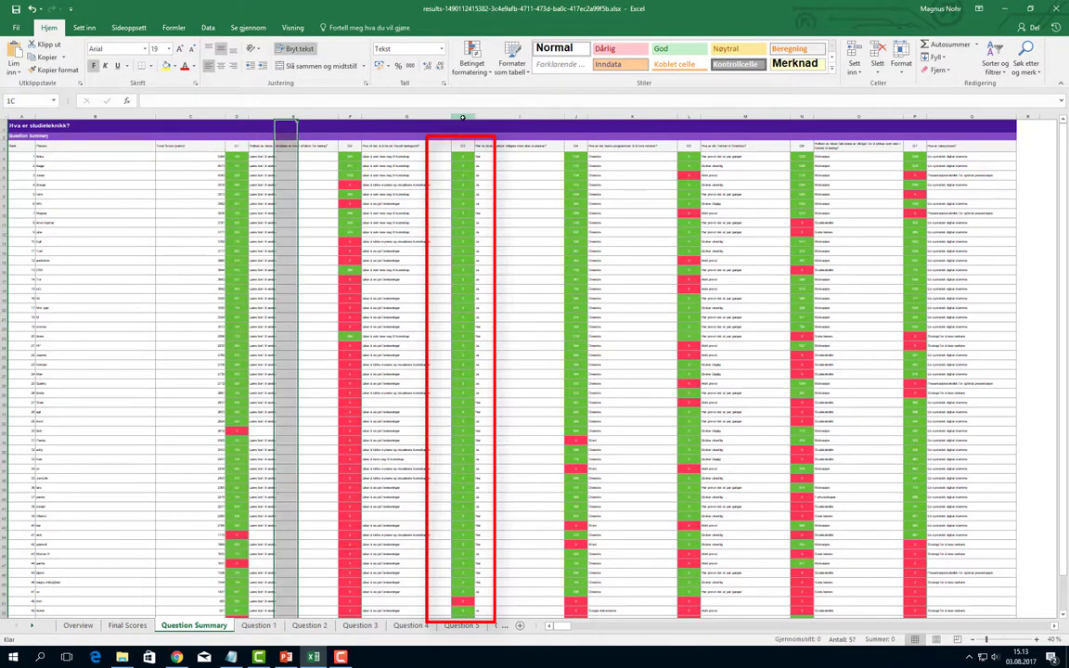
{"action": "left_click", "coordinate": [462, 116]}
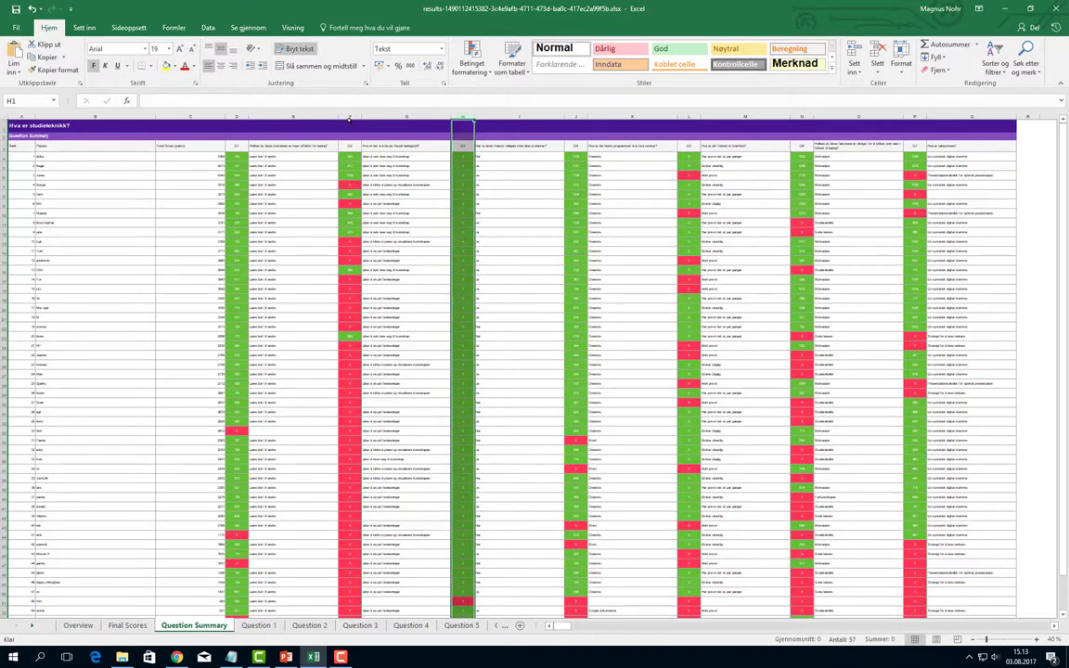
{"action": "left_click_drag", "start_coordinate": [452, 122], "coordinate": [353, 113]}
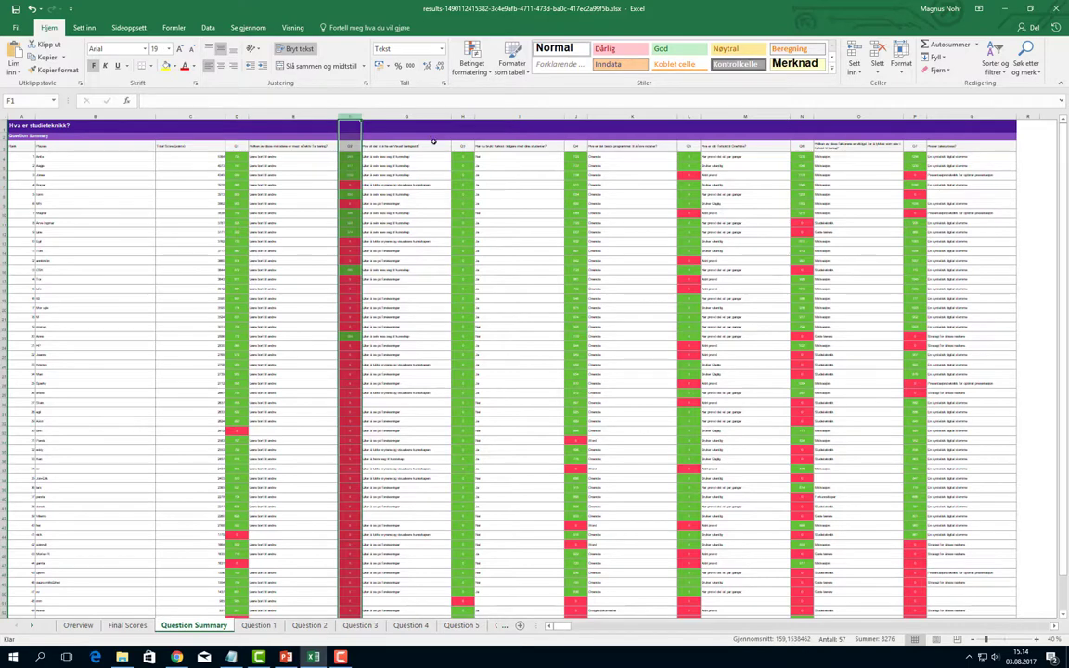
{"action": "left_click", "coordinate": [577, 147]}
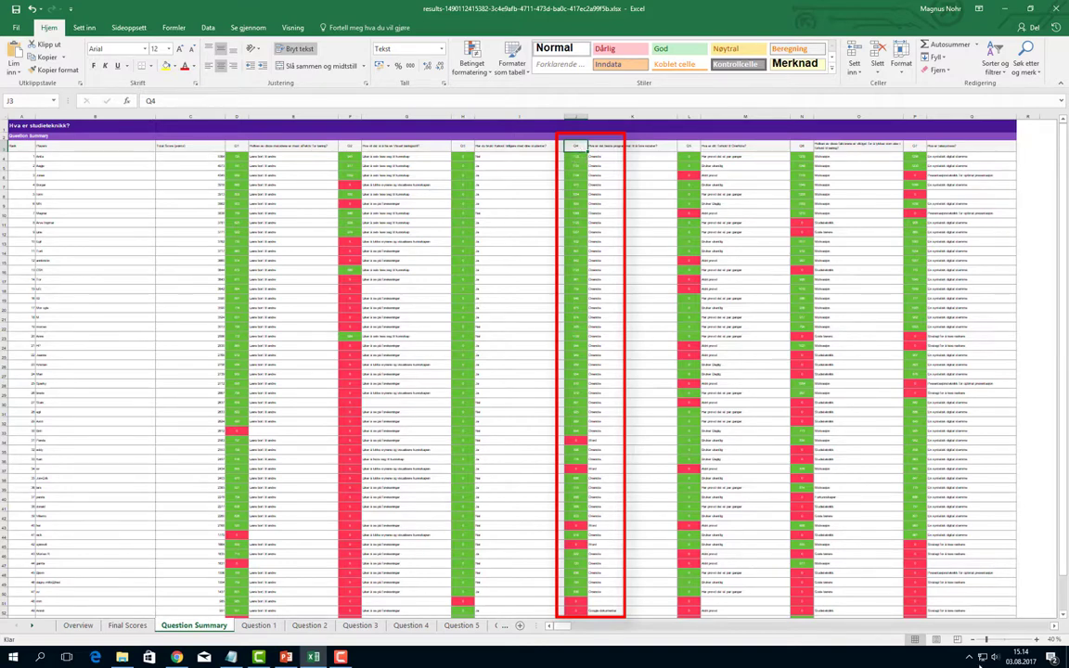
Step: Sort the whole question summary table, from the Rank header row down, by Q4 values from smallest to largest
{"action": "left_click", "coordinate": [973, 641]}
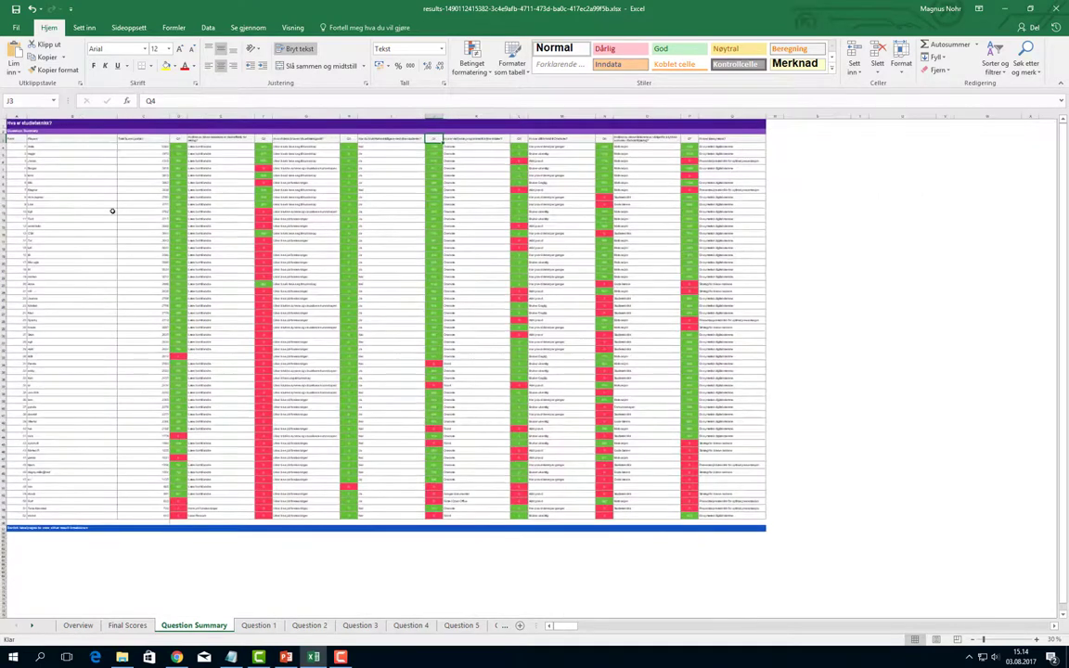
{"action": "left_click_drag", "start_coordinate": [11, 138], "coordinate": [385, 258]}
{"action": "left_click_drag", "start_coordinate": [667, 492], "coordinate": [728, 516]}
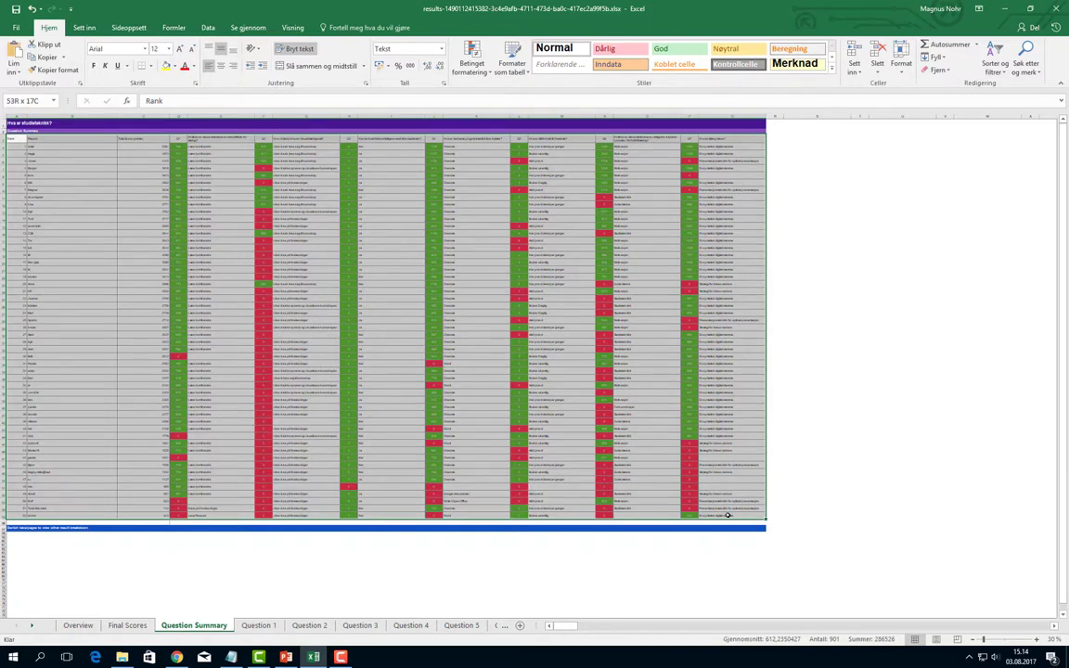
{"action": "left_click_drag", "start_coordinate": [728, 516], "coordinate": [728, 516]}
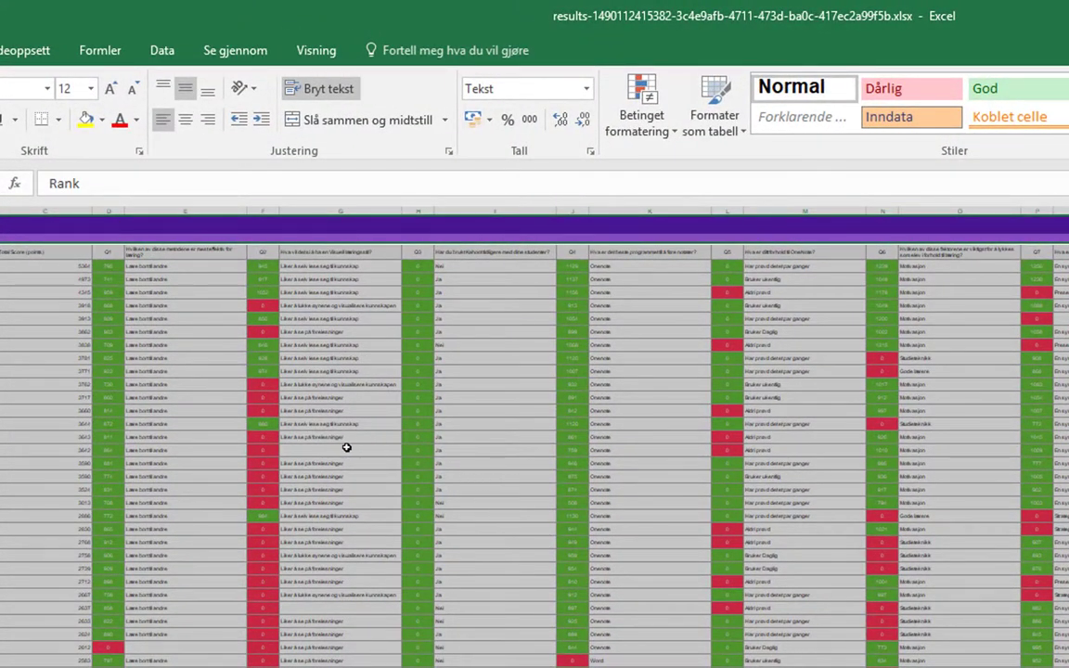
{"action": "left_click", "coordinate": [167, 51]}
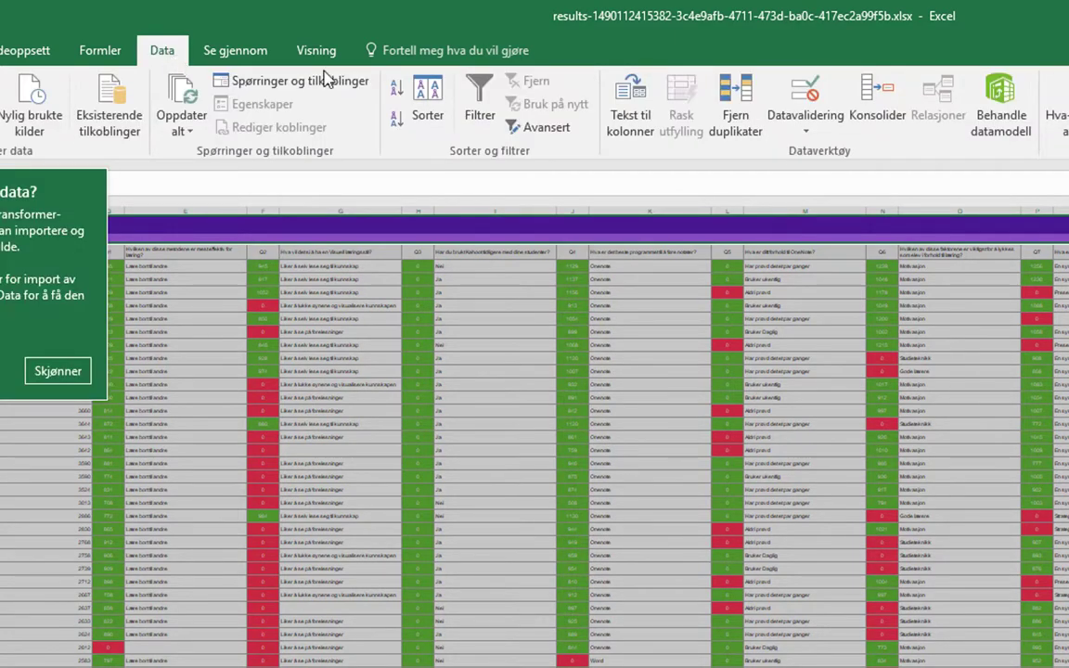
{"action": "left_click", "coordinate": [443, 106]}
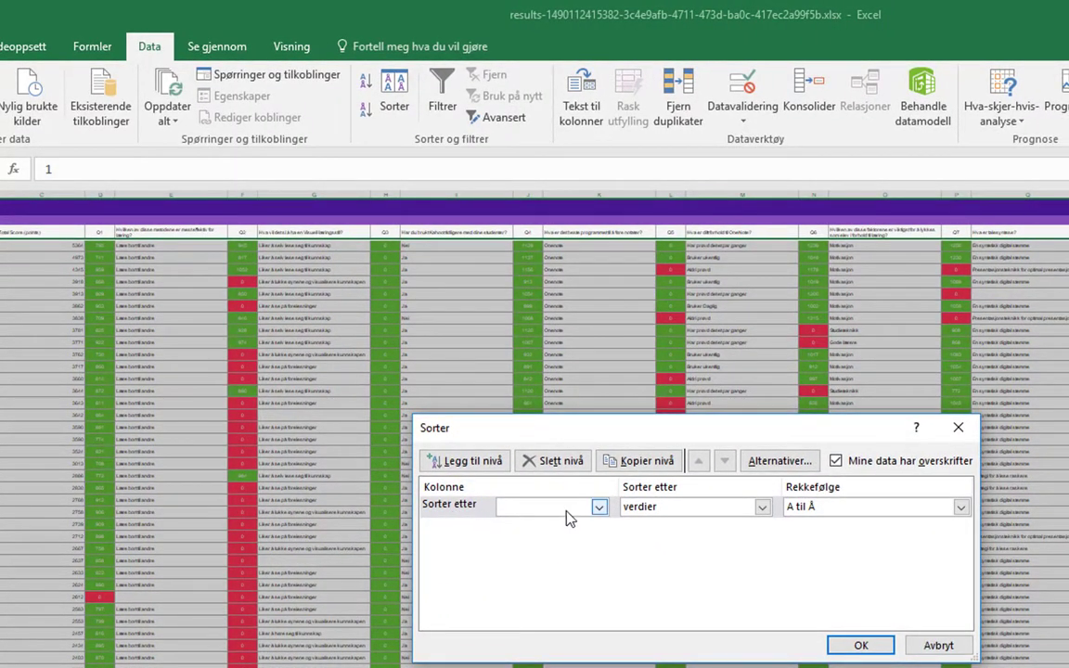
{"action": "left_click", "coordinate": [600, 507]}
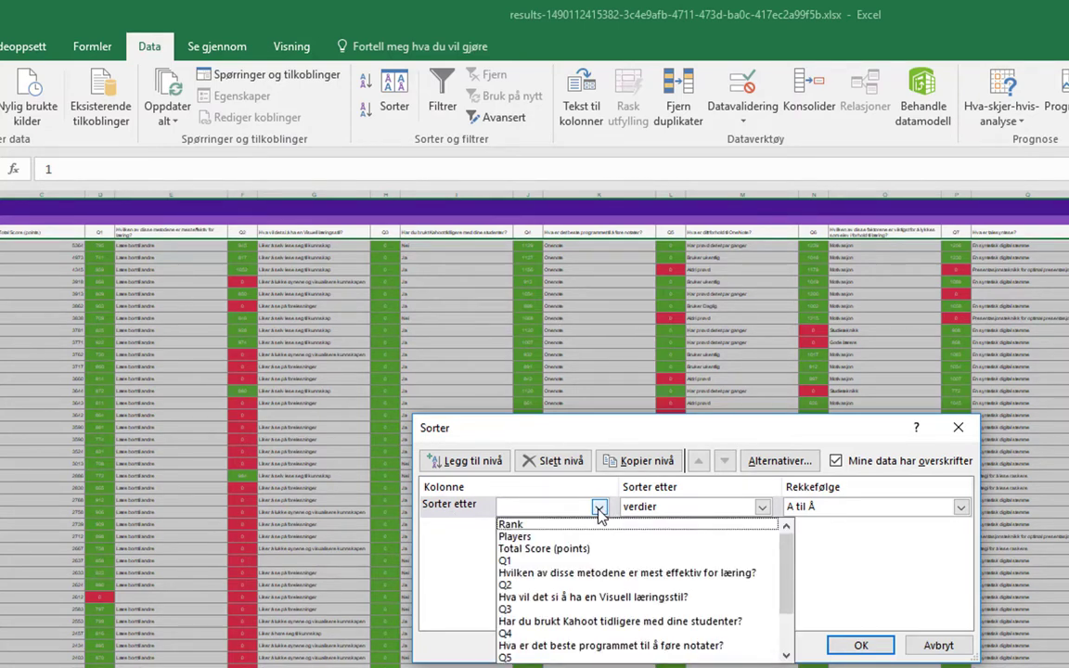
{"action": "left_click", "coordinate": [564, 635]}
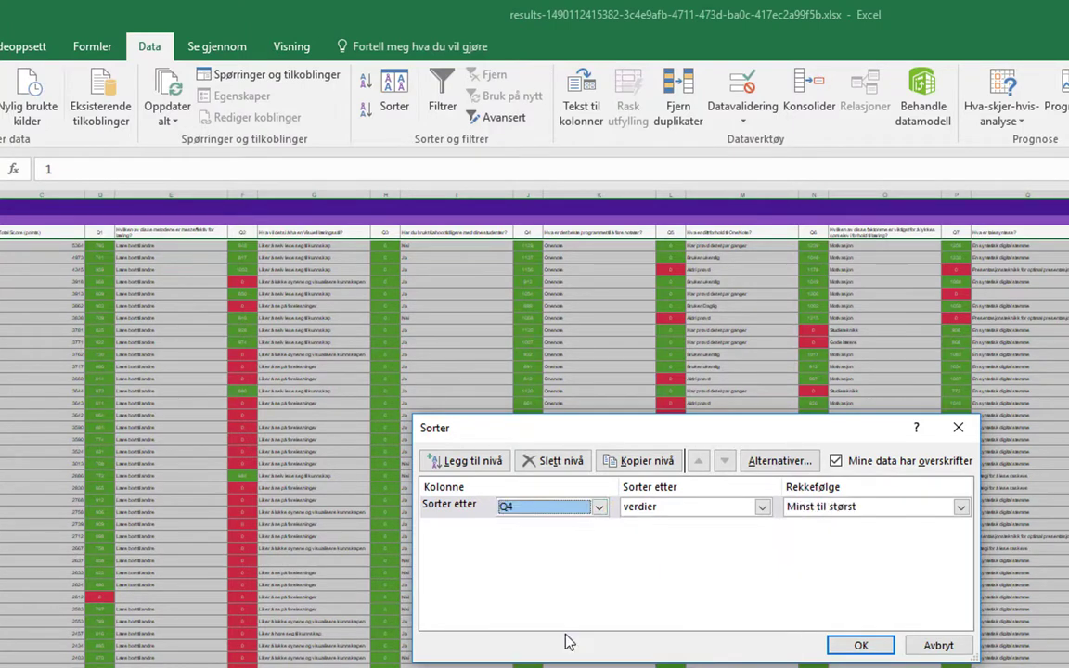
{"action": "left_click", "coordinate": [861, 643]}
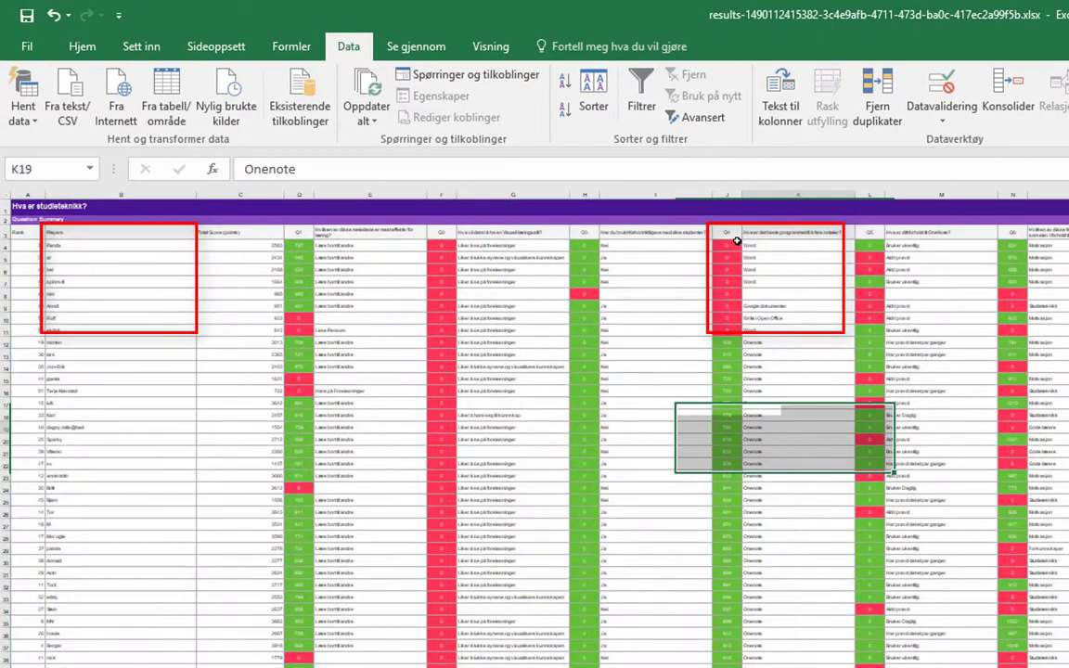
Step: Examine which players in rows 4 to 11 answered Q4 incorrectly, enlarging the view to read their names
{"action": "left_click", "coordinate": [736, 243]}
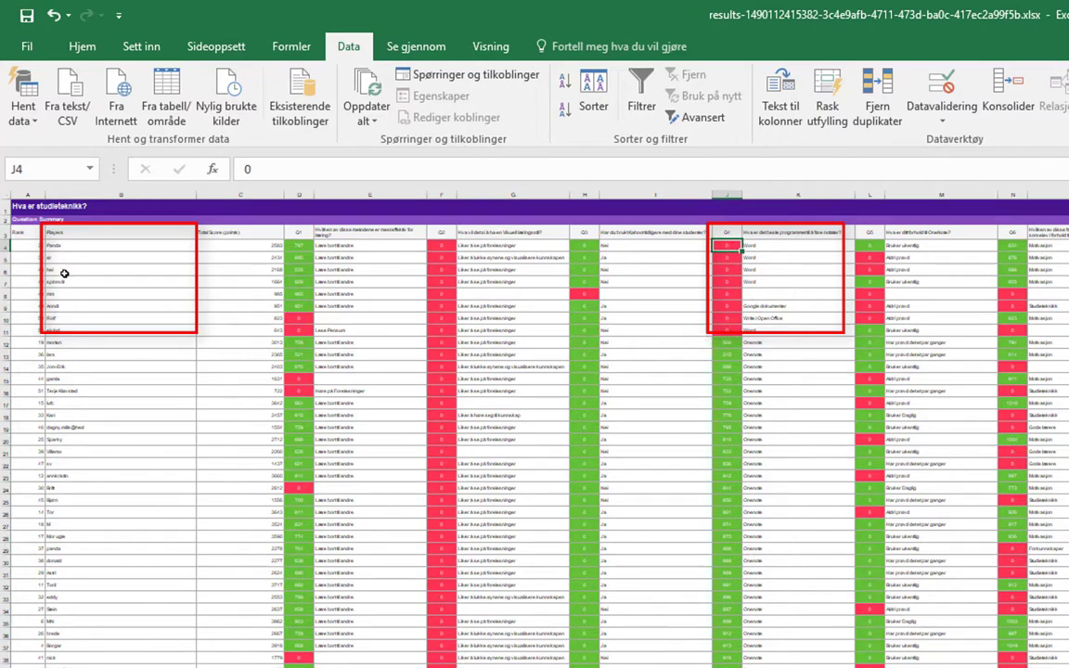
{"action": "left_click", "coordinate": [69, 246]}
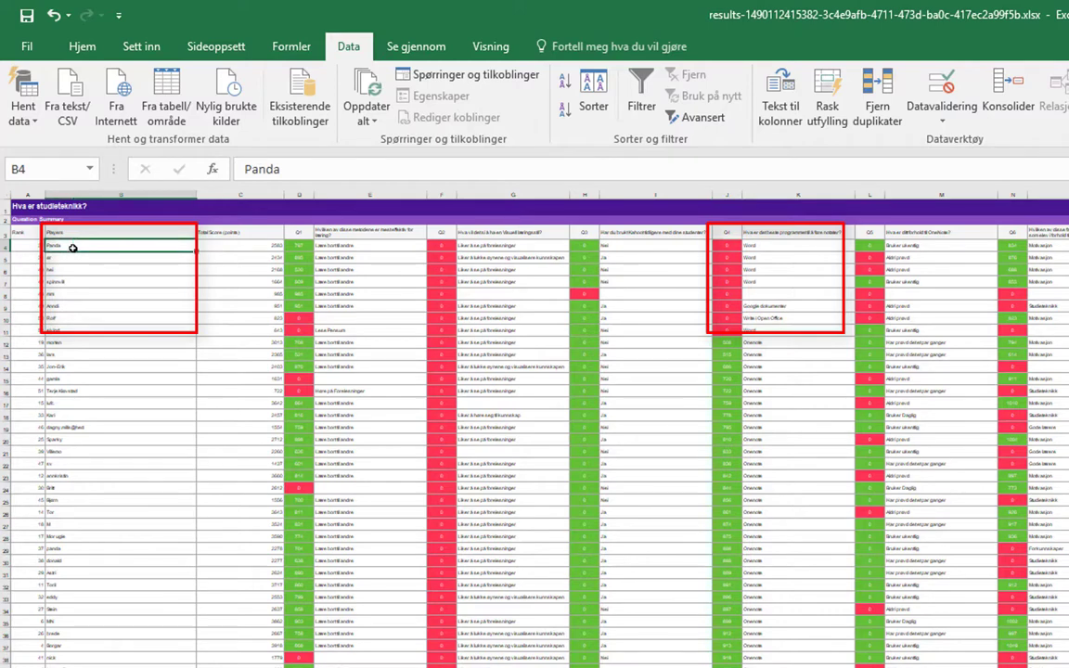
{"action": "mouse_move", "coordinate": [72, 248]}
{"action": "left_mouse_down"}
{"action": "mouse_move", "coordinate": [186, 292]}
{"action": "mouse_move", "coordinate": [387, 327]}
{"action": "mouse_move", "coordinate": [741, 331]}
{"action": "left_mouse_up"}
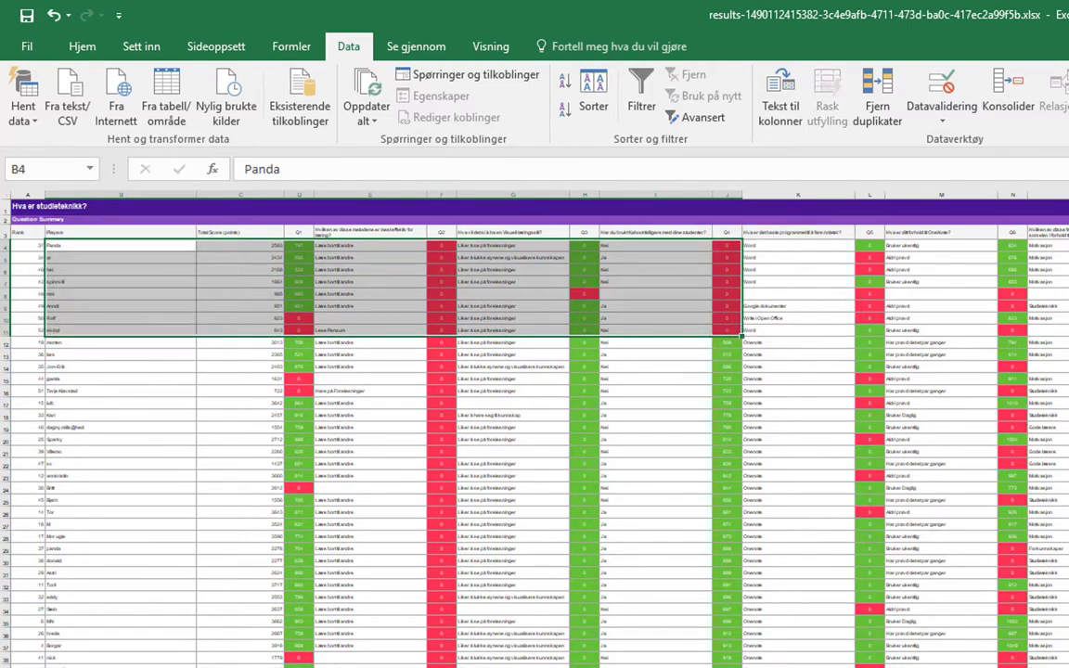
{"action": "scroll", "coordinate": [535, 427], "scroll_direction": "up", "scroll_amount": 2}
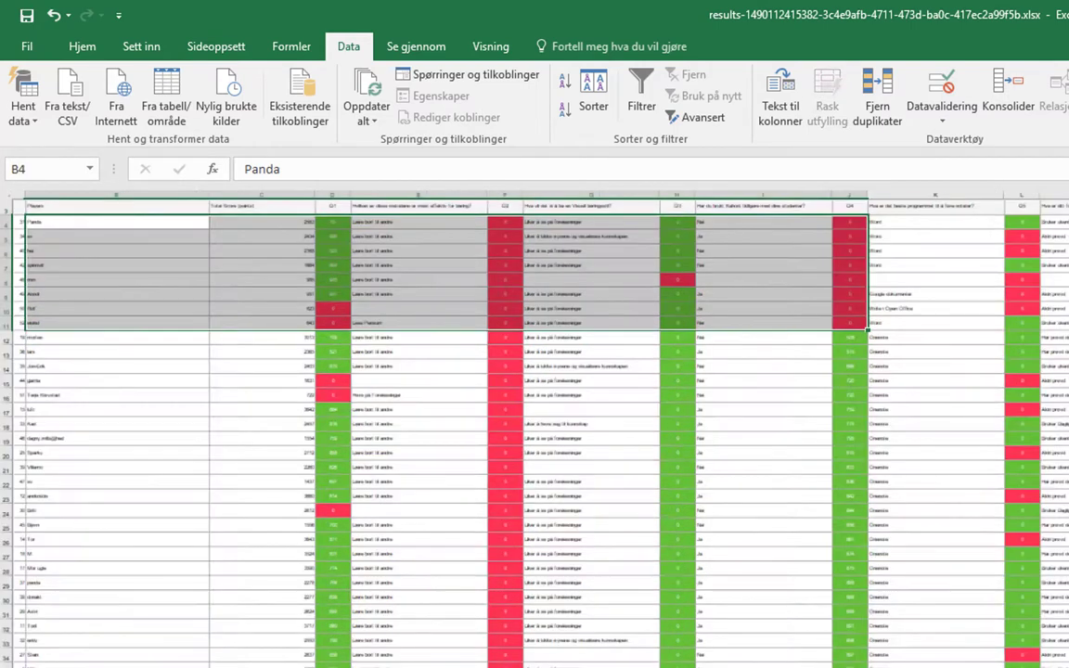
{"action": "scroll", "coordinate": [535, 427], "scroll_direction": "up", "scroll_amount": 4}
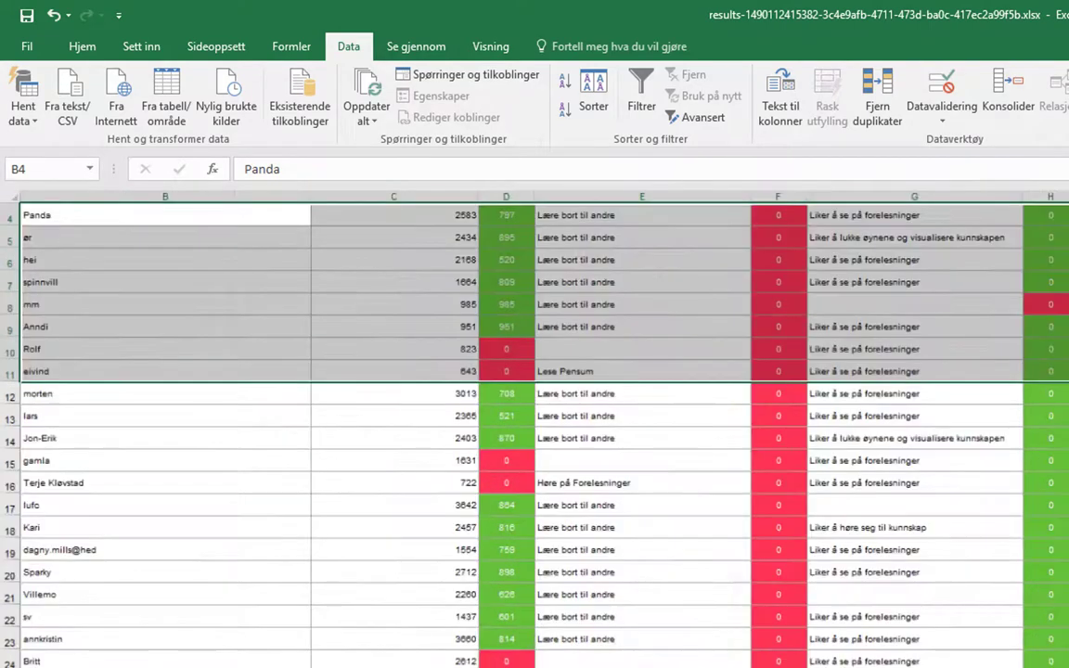
{"action": "scroll", "coordinate": [535, 427], "scroll_direction": "up", "scroll_amount": 2}
{"action": "scroll", "coordinate": [535, 427], "scroll_direction": "up", "scroll_amount": 1}
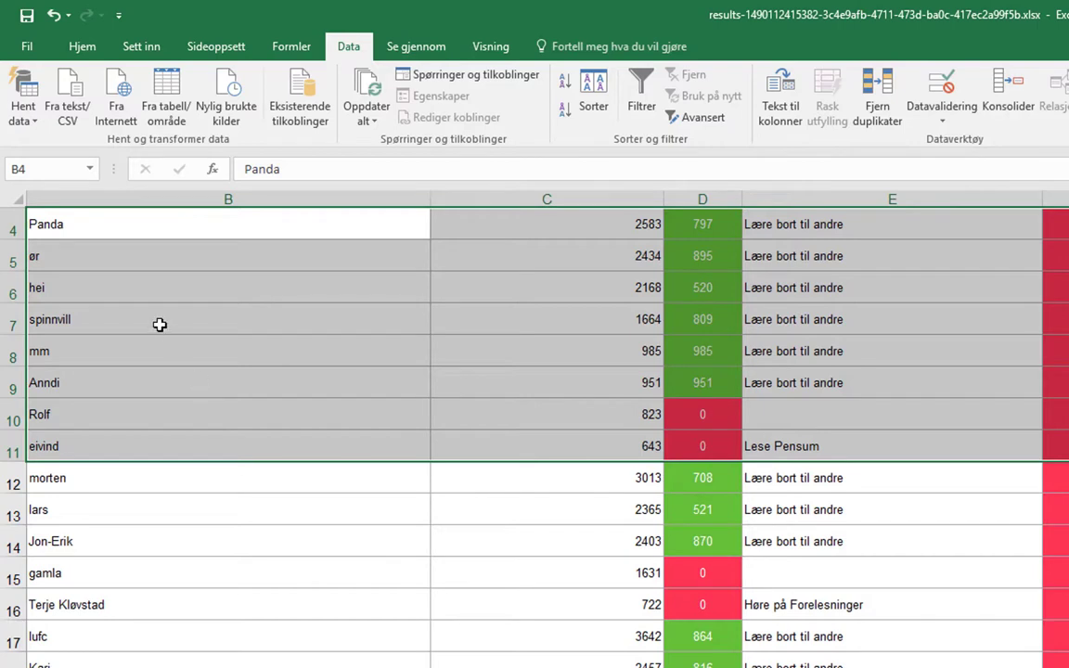
{"action": "left_click", "coordinate": [264, 224]}
{"action": "left_click", "coordinate": [115, 452]}
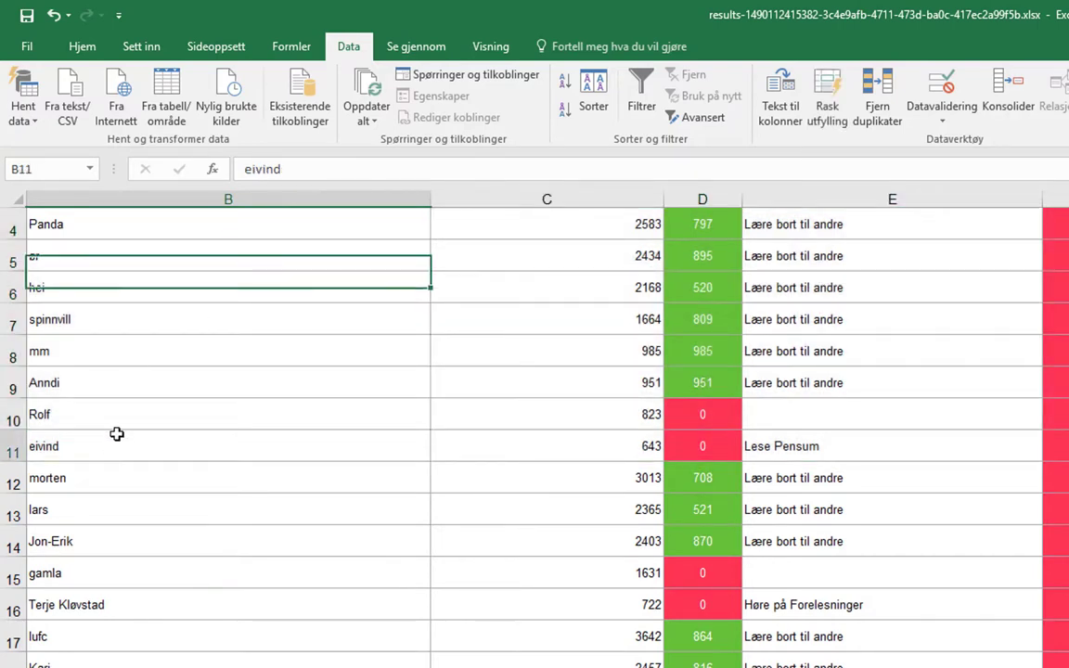
Step: Copy the player names in B4:B11, who answered Q4 incorrectly, and paste them into the Word document
{"action": "left_click_drag", "start_coordinate": [117, 435], "coordinate": [138, 220]}
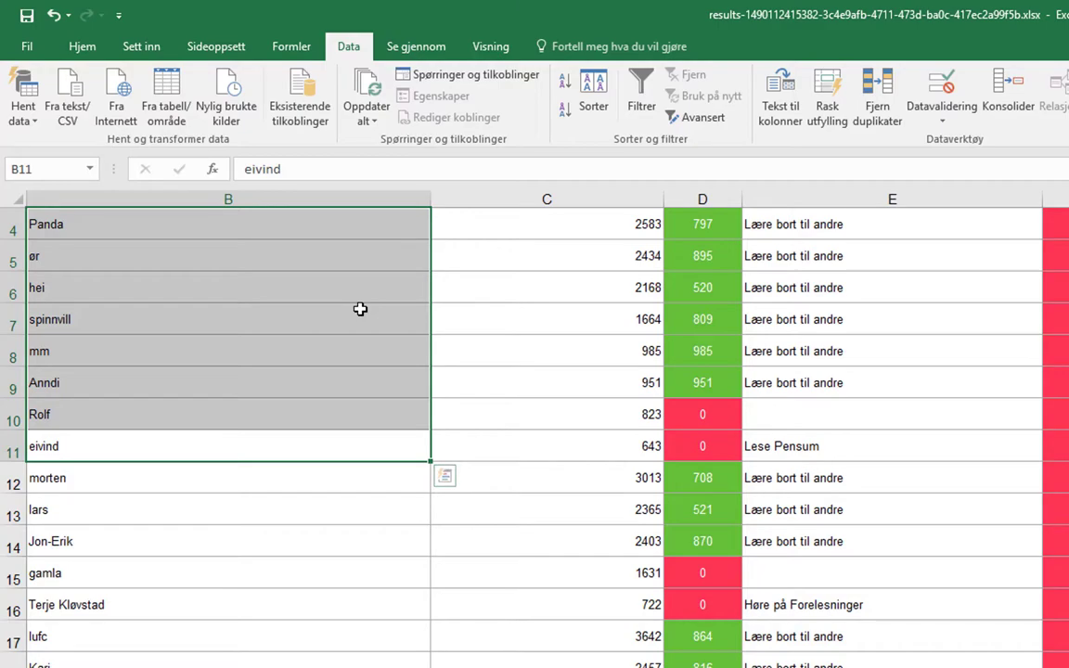
{"action": "key", "text": "ctrl+c"}
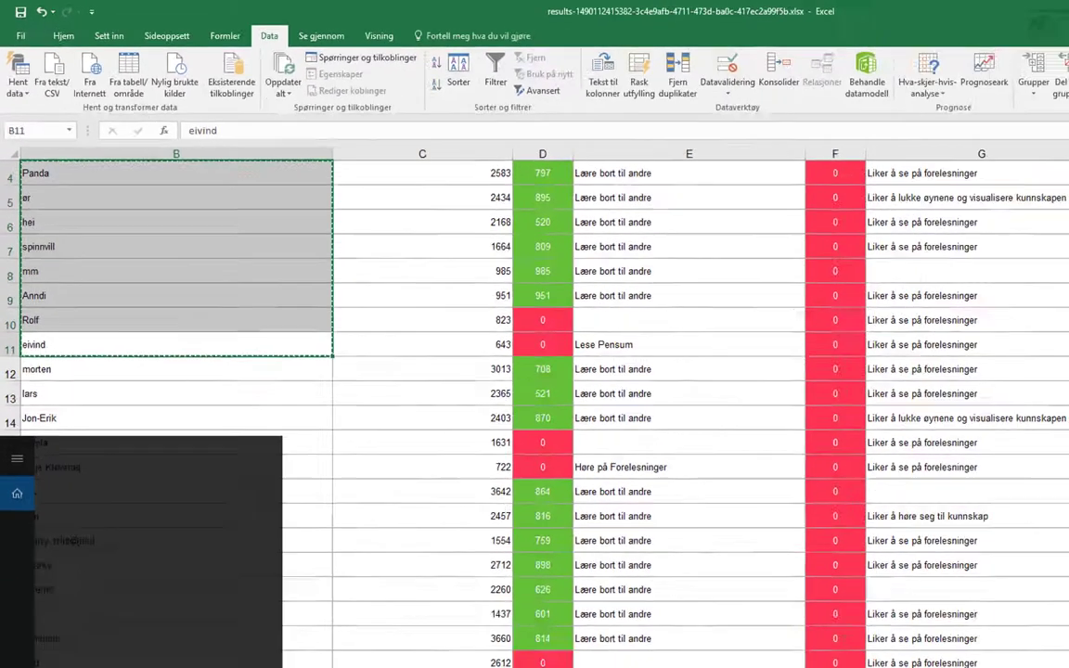
{"action": "left_click", "coordinate": [368, 657]}
{"action": "key", "text": "ctrl+v"}
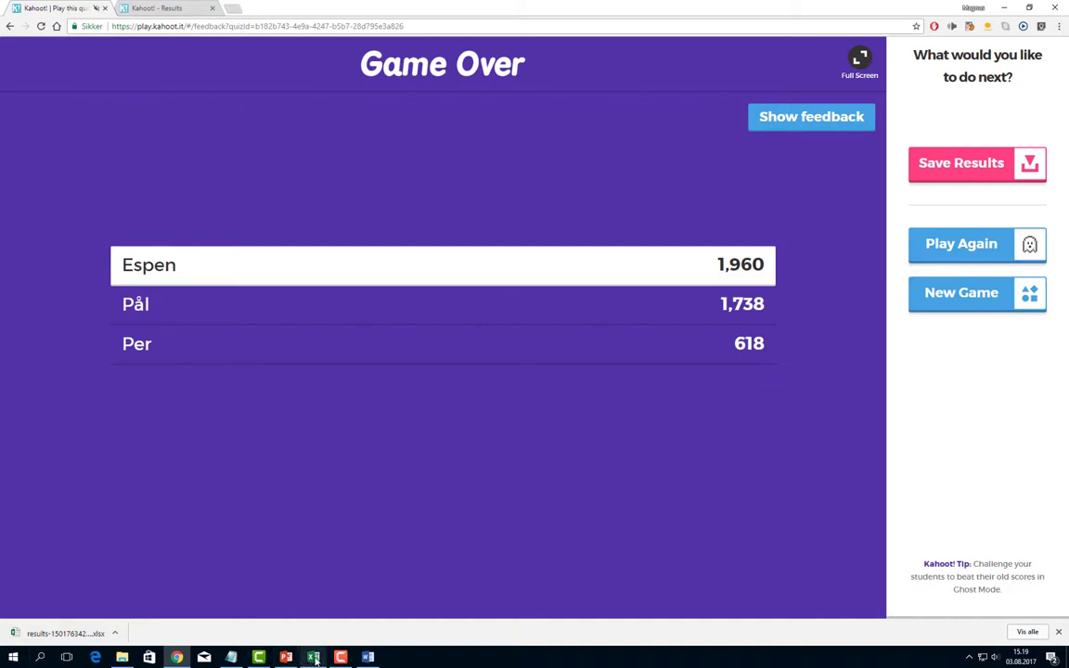
Step: Switch back to the Excel results, view the Question Summary at 50%, and select row 7 to follow one player's answers
{"action": "key", "text": "alt+Tab"}
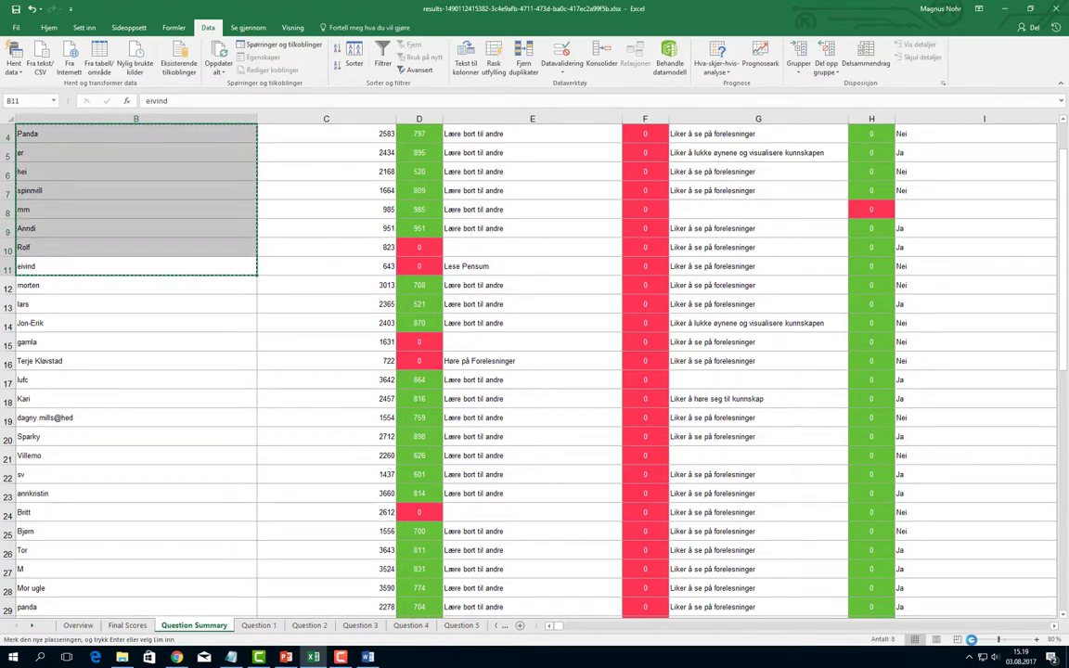
{"action": "left_click", "coordinate": [974, 640]}
{"action": "left_click", "coordinate": [973, 640]}
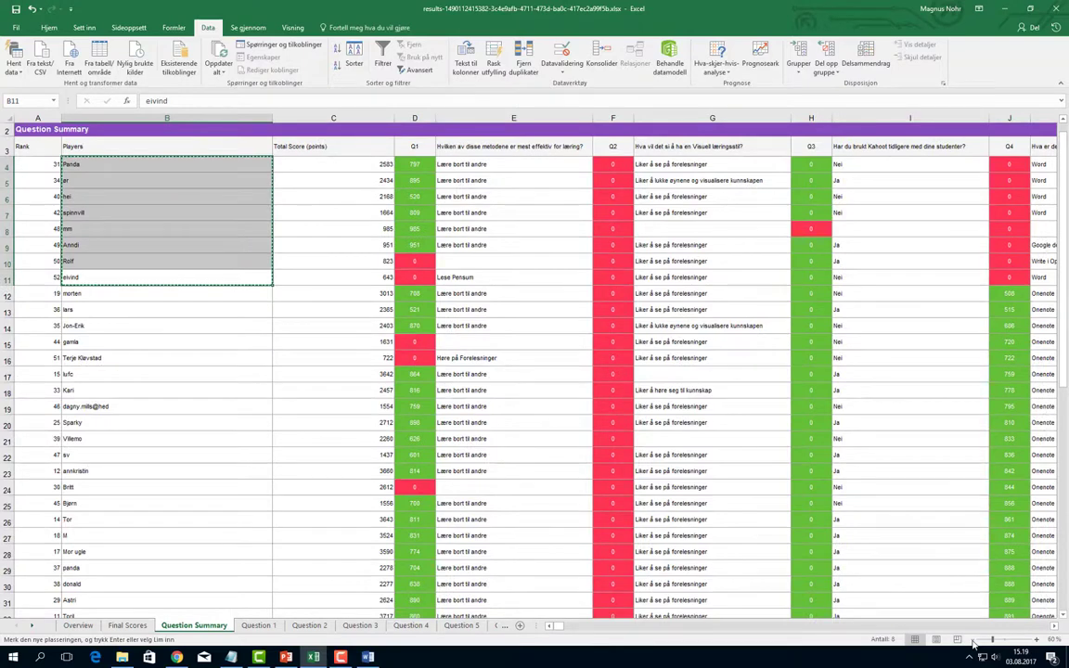
{"action": "scroll", "coordinate": [206, 247], "scroll_direction": "down", "scroll_amount": 4}
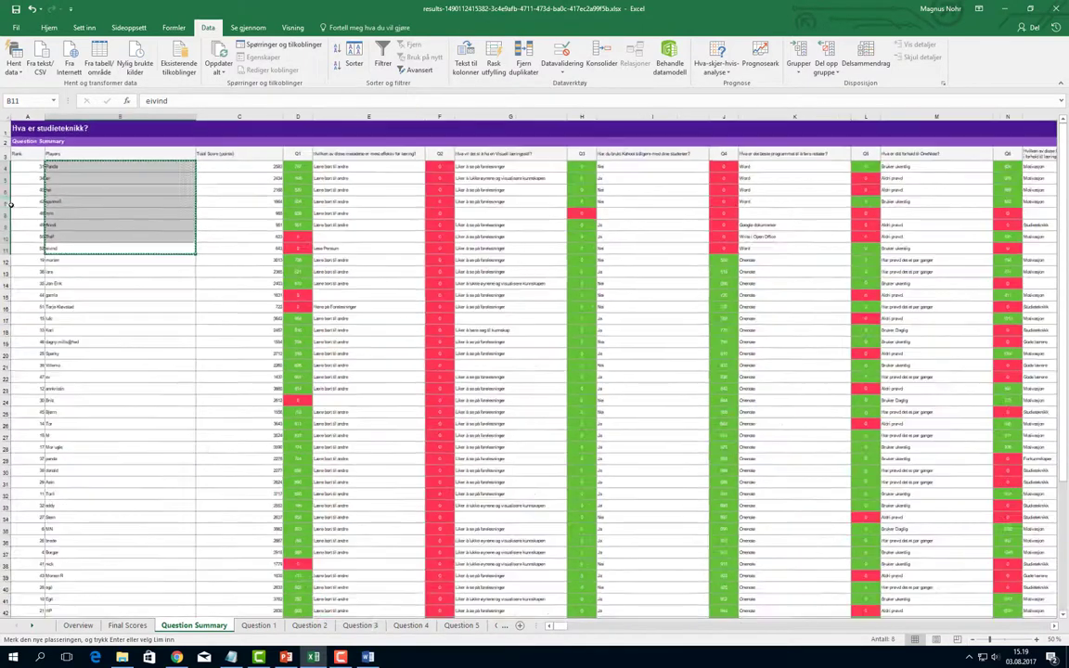
{"action": "left_click", "coordinate": [9, 201]}
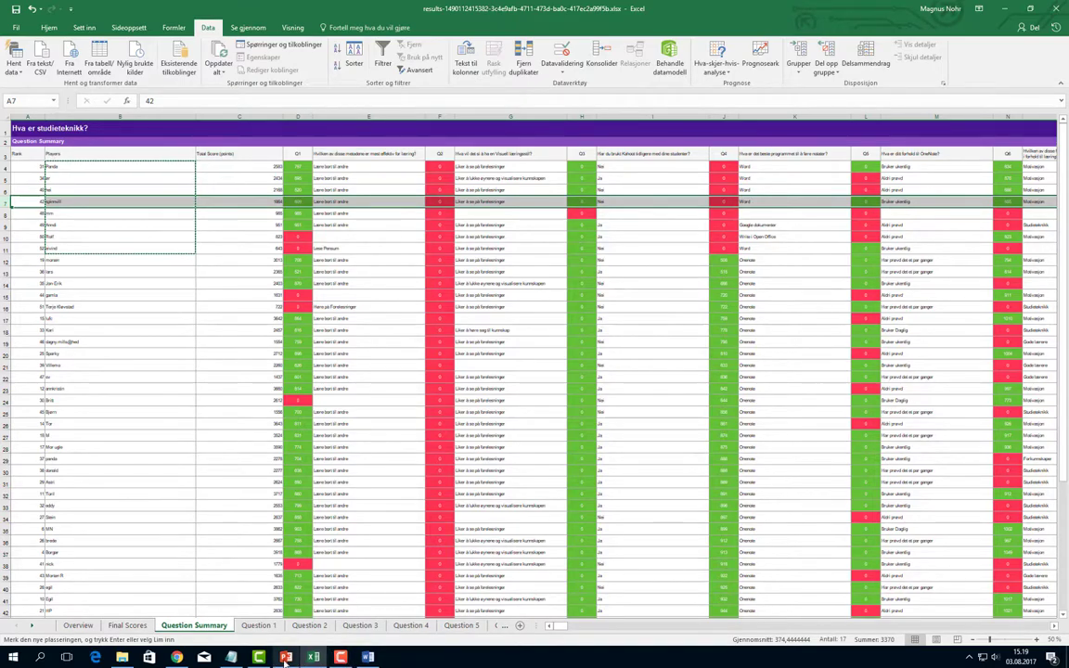
Step: Switch to the PowerPoint presentation with the Kahoot game mode and game options images
{"action": "mouse_move", "coordinate": [286, 661]}
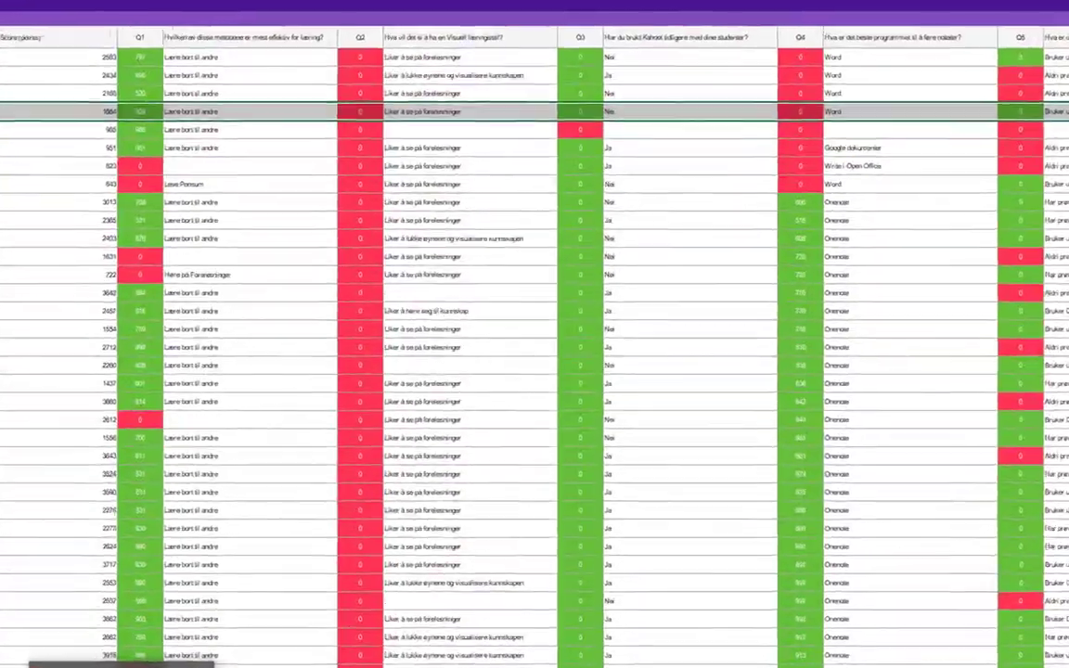
{"action": "left_click", "coordinate": [286, 661]}
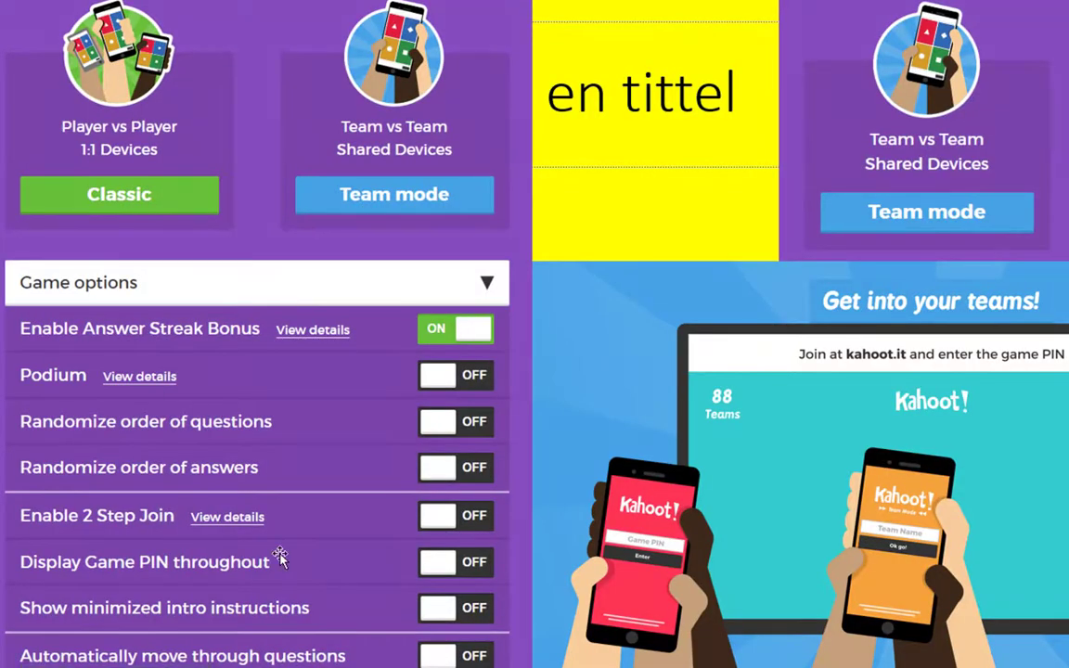